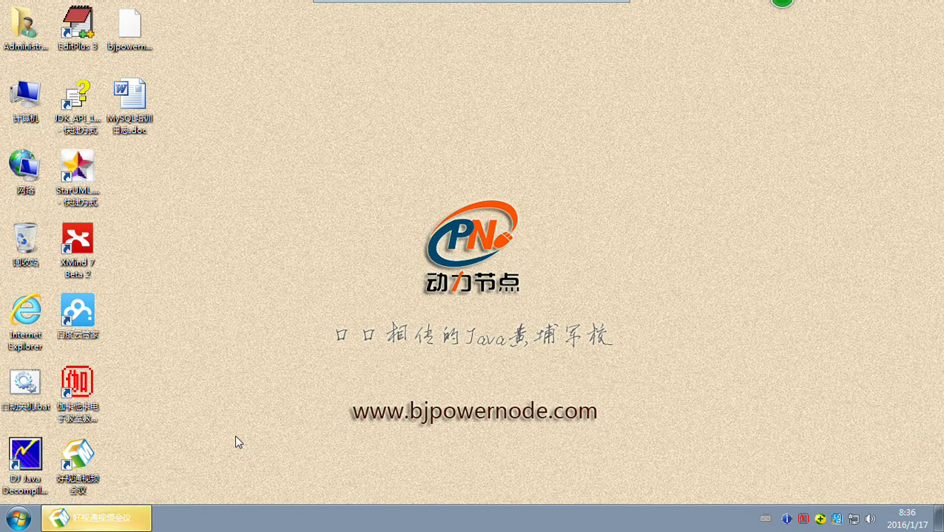
Check the chat messages in the 好视通视频会议 meeting window, and return to the desktop
{"action": "left_click", "coordinate": [99, 521]}
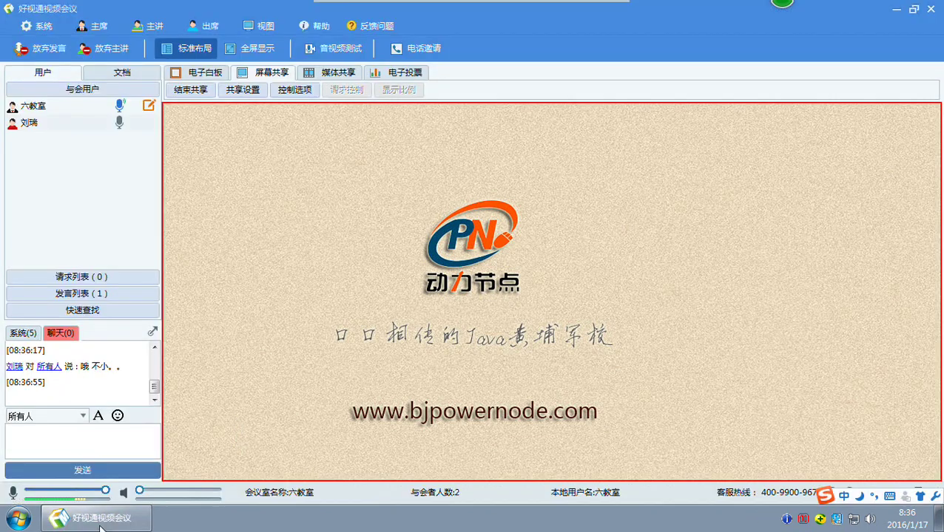
{"action": "left_click", "coordinate": [100, 522]}
{"action": "left_click", "coordinate": [100, 522]}
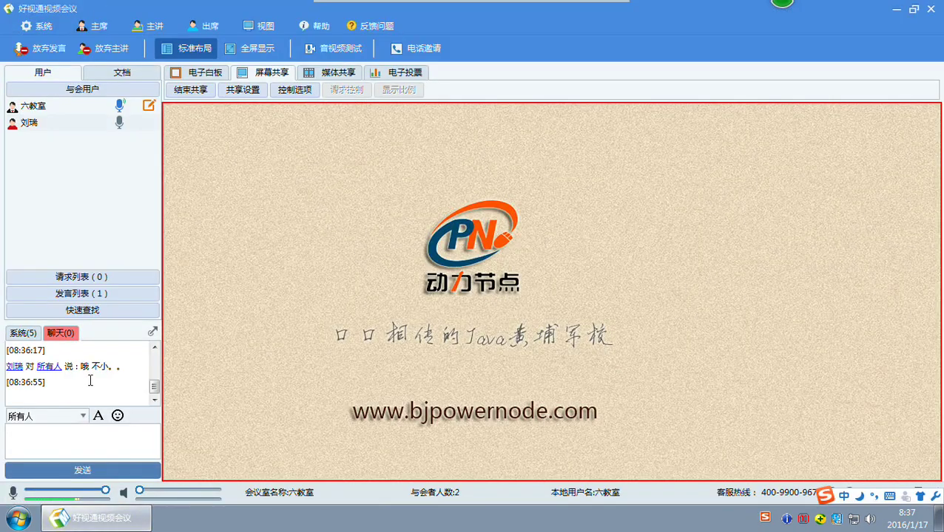
{"action": "left_click_drag", "start_coordinate": [82, 366], "coordinate": [109, 366]}
{"action": "left_click", "coordinate": [113, 361]}
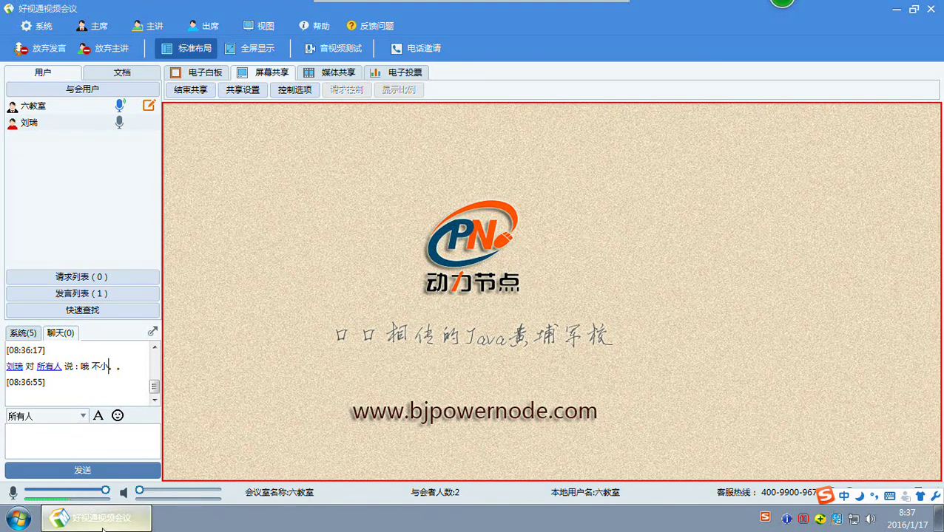
{"action": "mouse_move", "coordinate": [105, 527]}
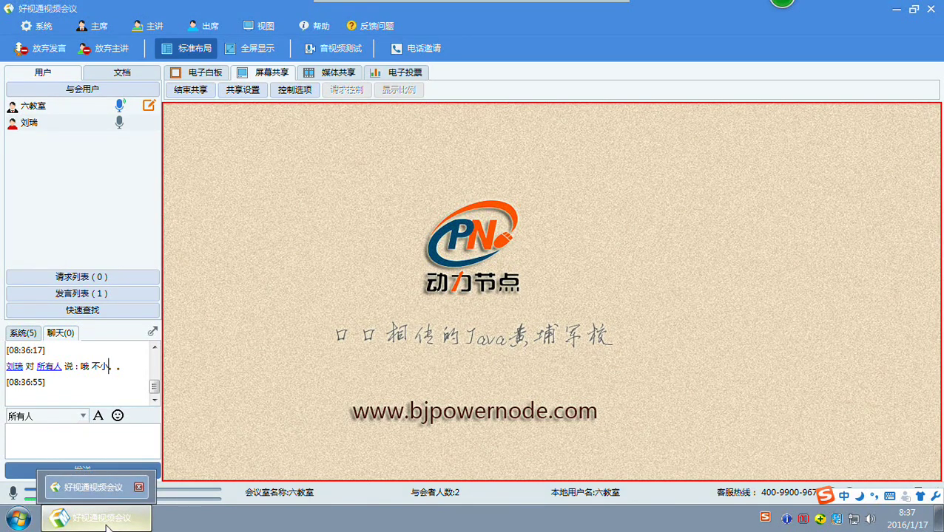
{"action": "left_click", "coordinate": [106, 525]}
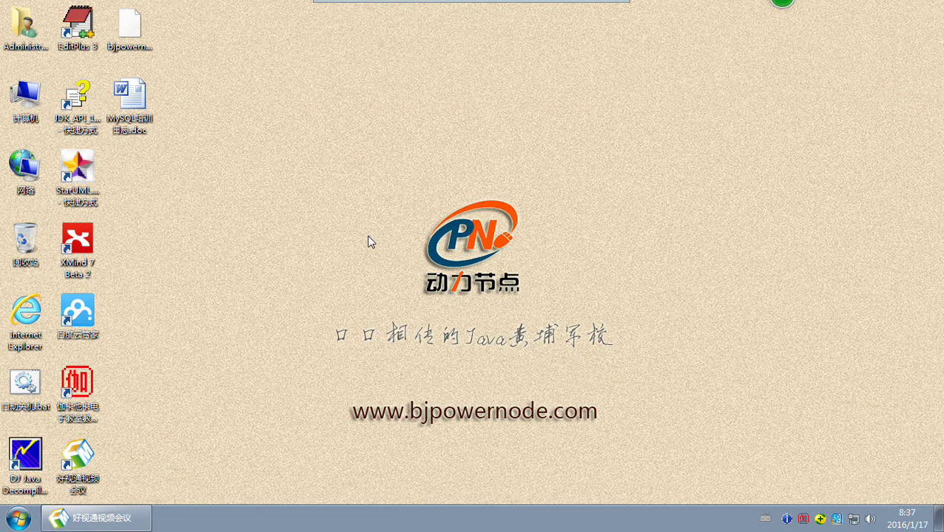
Open the course folder on drive D in the file explorer and dismiss the classroom notification
{"action": "double_click", "coordinate": [27, 110]}
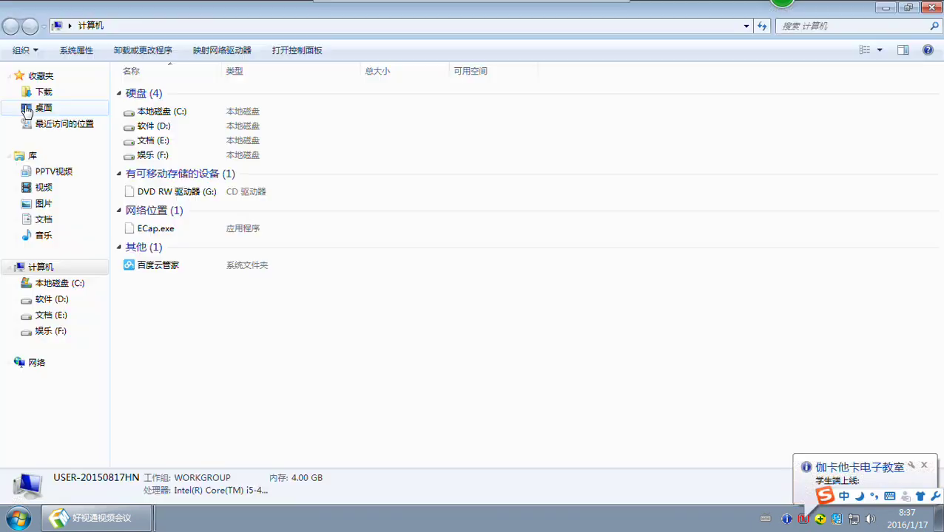
{"action": "double_click", "coordinate": [162, 129]}
{"action": "left_click", "coordinate": [169, 137]}
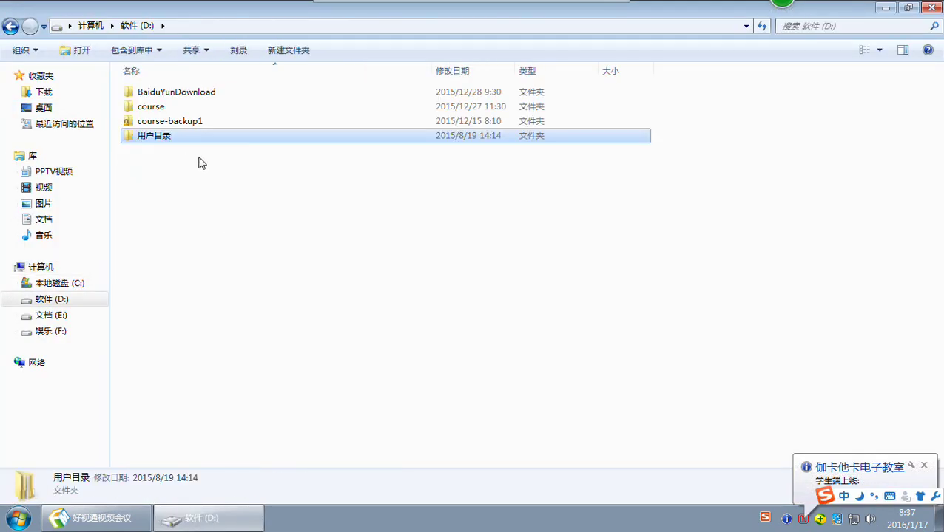
{"action": "left_click", "coordinate": [311, 255]}
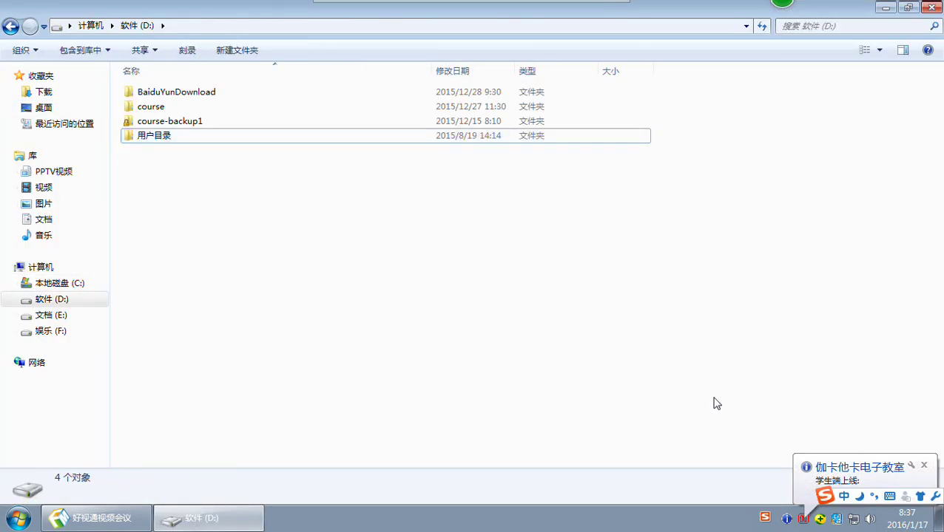
{"action": "left_click", "coordinate": [887, 471]}
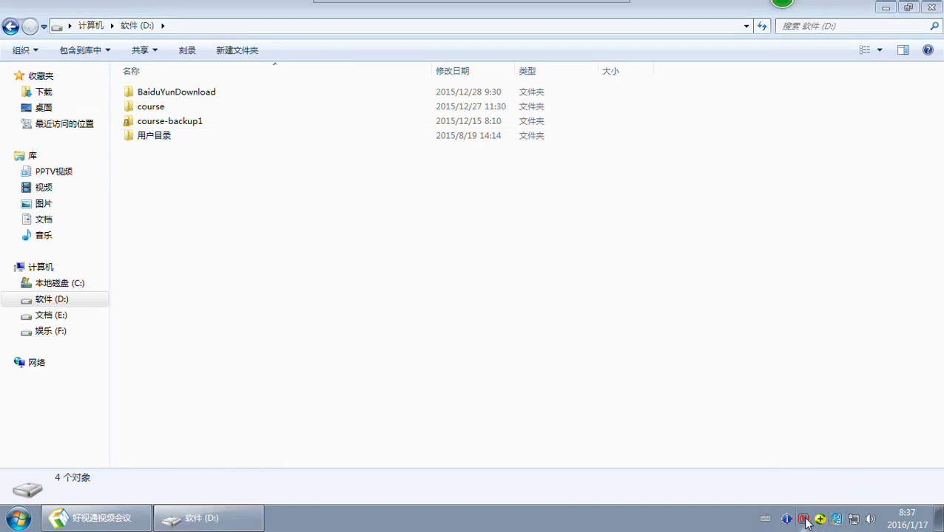
{"action": "left_click", "coordinate": [177, 107]}
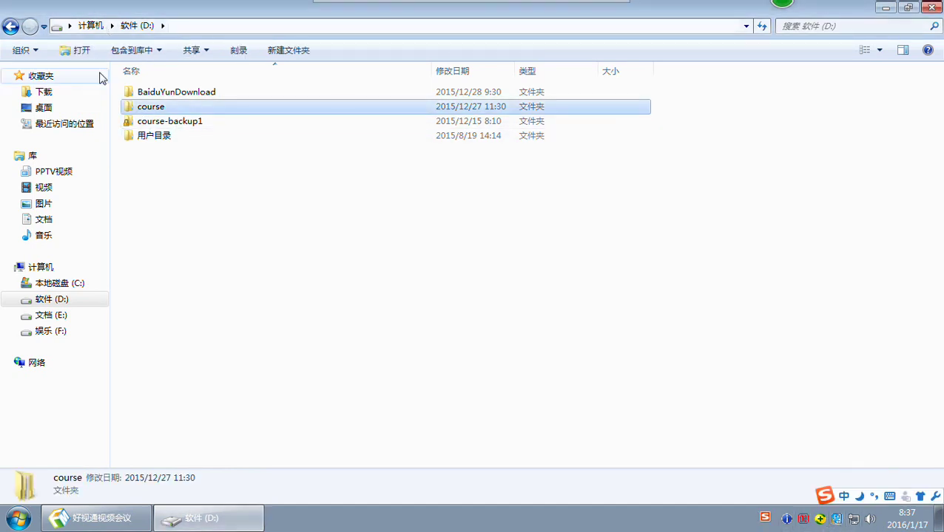
{"action": "double_click", "coordinate": [145, 109]}
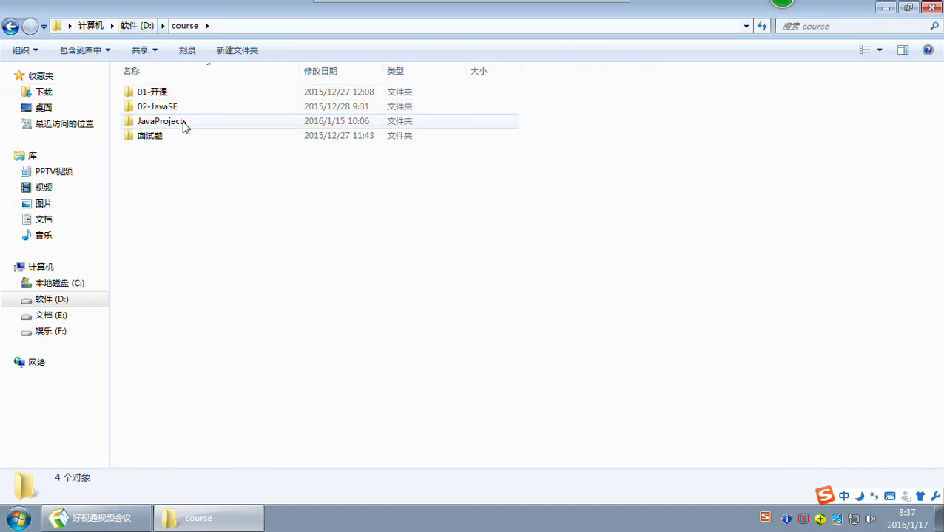
Create a new folder named 03-MySQL inside the course folder
{"action": "right_click", "coordinate": [191, 196]}
{"action": "mouse_move", "coordinate": [281, 351]}
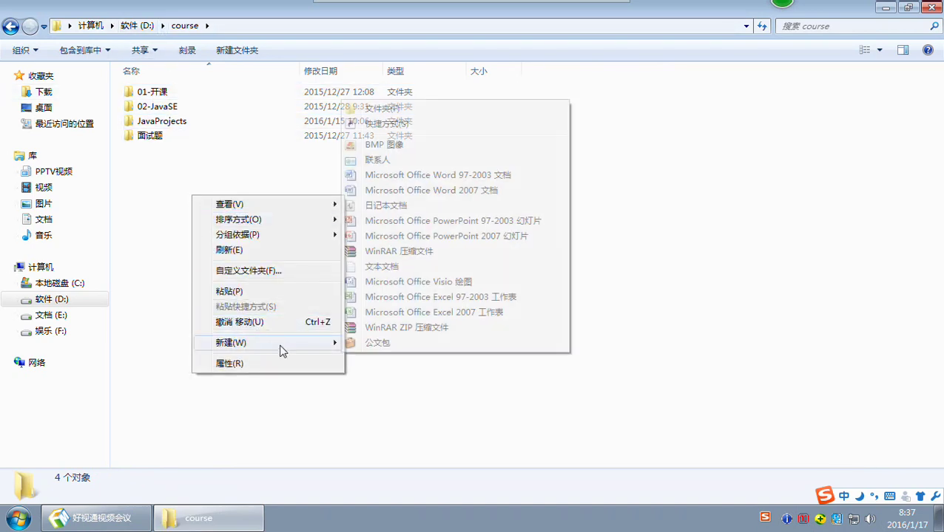
{"action": "left_click", "coordinate": [381, 108]}
{"action": "type", "text": "03"}
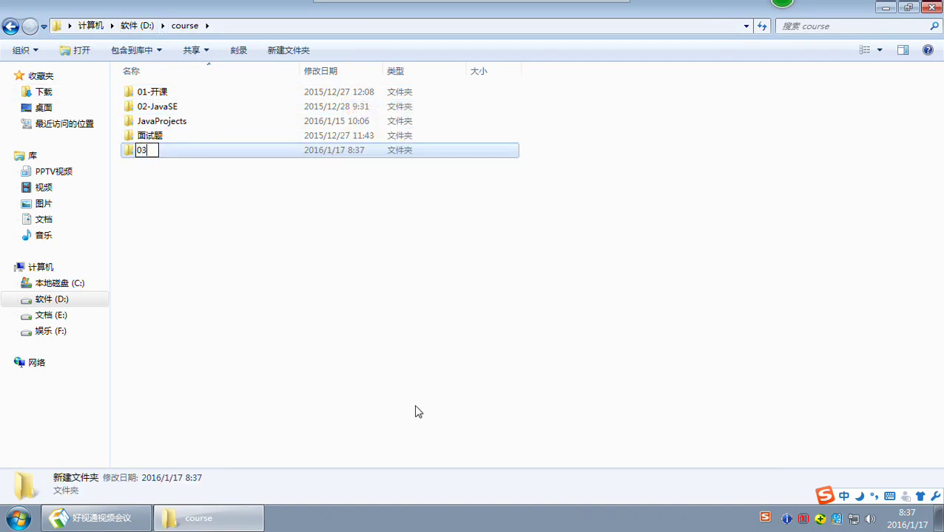
{"action": "type", "text": "-"}
{"action": "key", "text": "Caps_Lock"}
{"action": "type", "text": "MYS"}
{"action": "key", "text": "BackSpace"}
{"action": "key", "text": "BackSpace"}
{"action": "key", "text": "BackSpace"}
{"action": "key", "text": "Caps_Lock"}
{"action": "type", "text": "y"}
{"action": "key", "text": "BackSpace"}
{"action": "key", "text": "BackSpace"}
{"action": "type", "text": "m"}
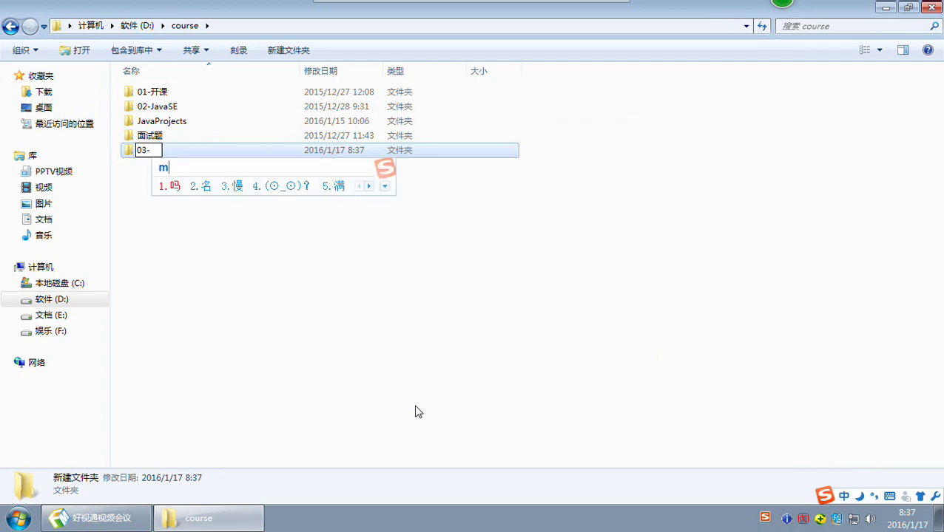
{"action": "type", "text": "Y"}
{"action": "key", "text": "Return"}
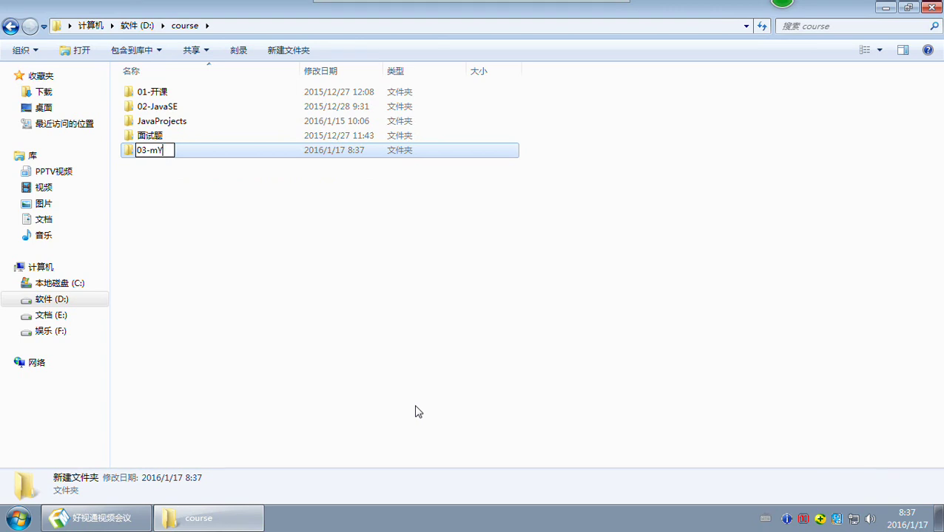
{"action": "key", "text": "BackSpace"}
{"action": "key", "text": "BackSpace"}
{"action": "type", "text": "MySQL"}
{"action": "key", "text": "Return"}
{"action": "left_click", "coordinate": [228, 255]}
Create another new folder named 04-JDBC inside the course folder
{"action": "right_click", "coordinate": [228, 255]}
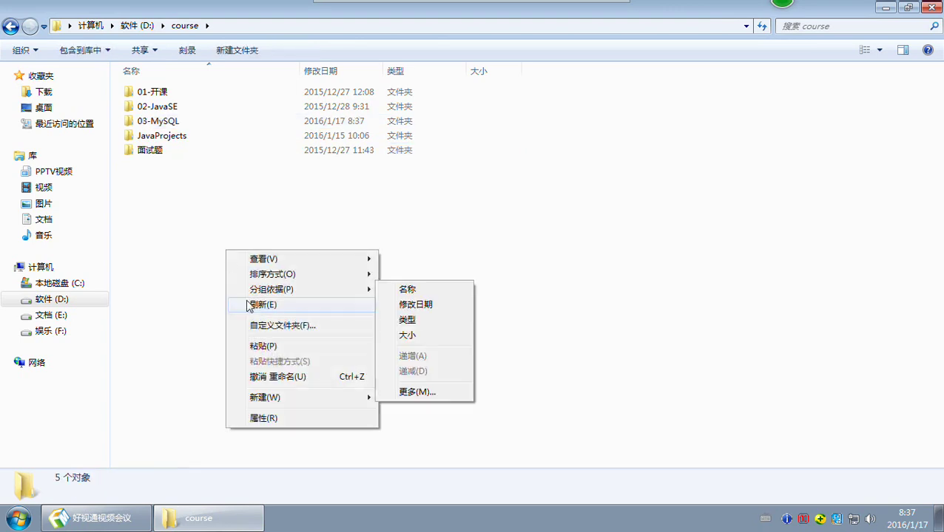
{"action": "mouse_move", "coordinate": [305, 402]}
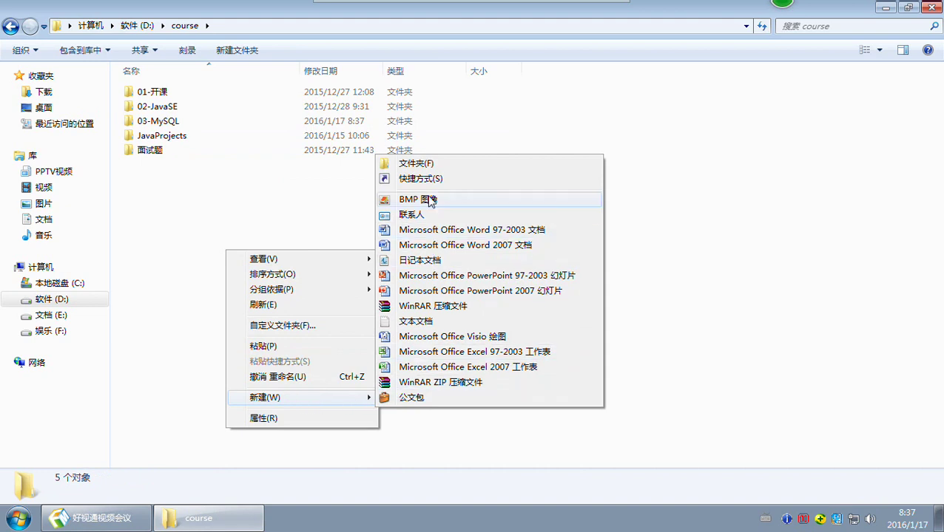
{"action": "left_click", "coordinate": [403, 163]}
{"action": "type", "text": "04"}
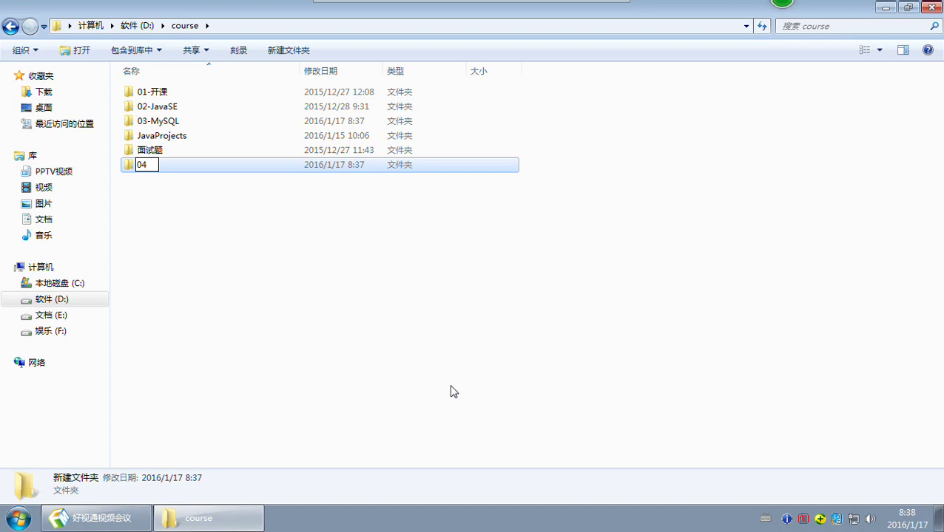
{"action": "type", "text": "-JDBC"}
{"action": "key", "text": "Return"}
{"action": "left_click", "coordinate": [350, 345]}
{"action": "left_click", "coordinate": [169, 139]}
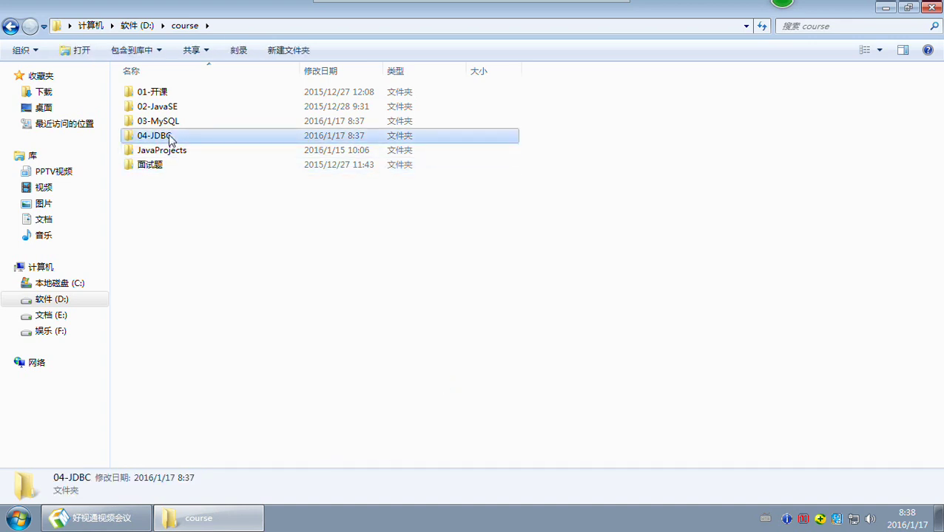
{"action": "left_click", "coordinate": [171, 126]}
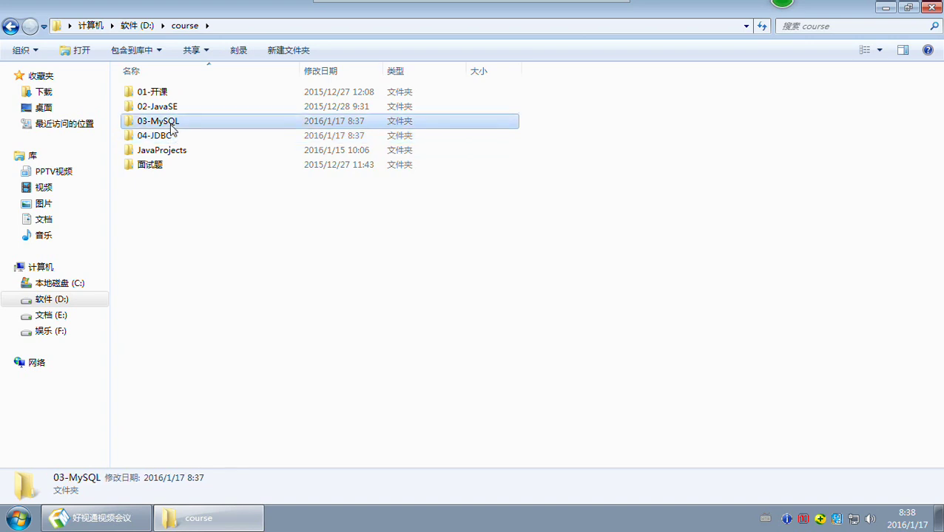
{"action": "double_click", "coordinate": [171, 125]}
{"action": "left_click", "coordinate": [227, 239]}
Create a new folder named 05-HTML_CSS_JavaScript inside the course folder
{"action": "right_click", "coordinate": [224, 236]}
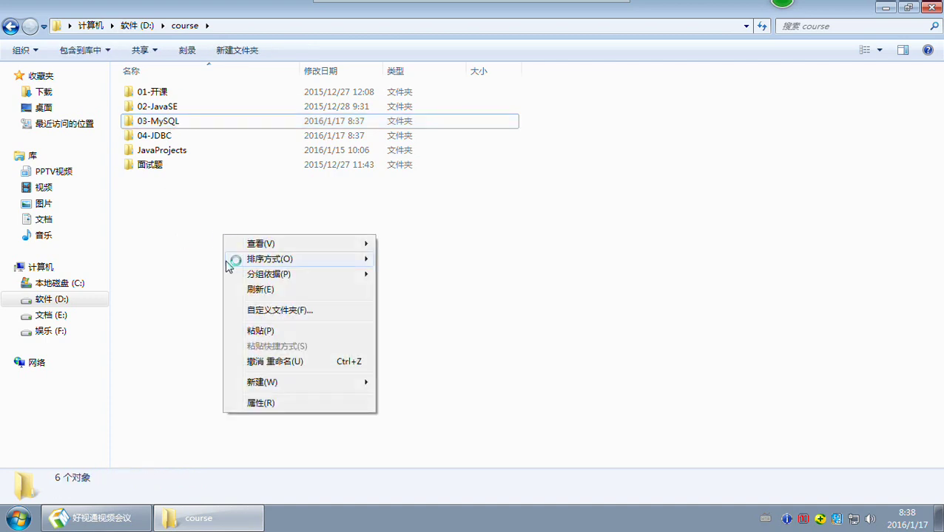
{"action": "mouse_move", "coordinate": [290, 382]}
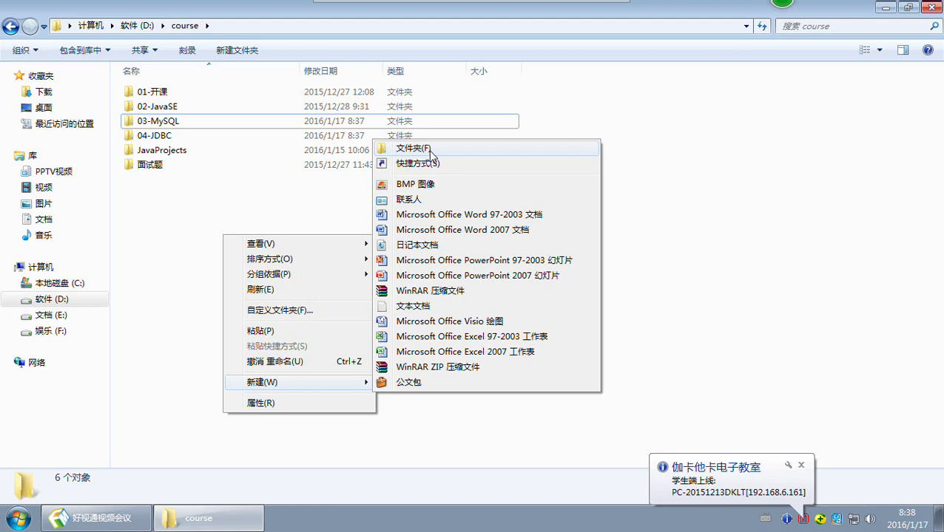
{"action": "left_click", "coordinate": [431, 149]}
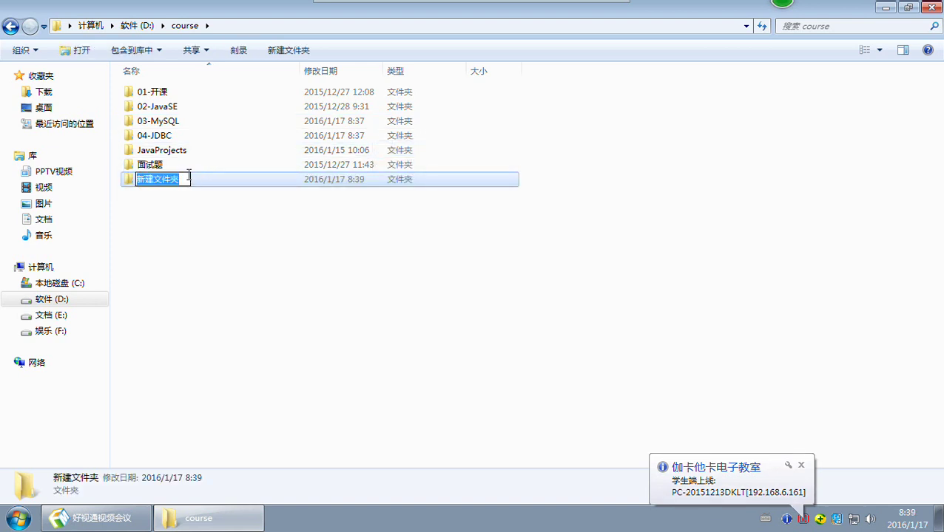
{"action": "type", "text": "0"}
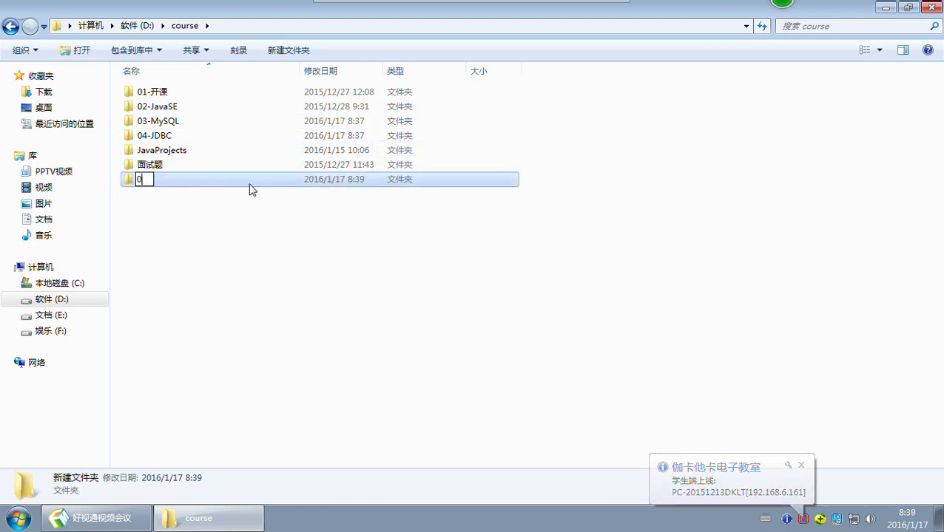
{"action": "type", "text": "5-HTML+"}
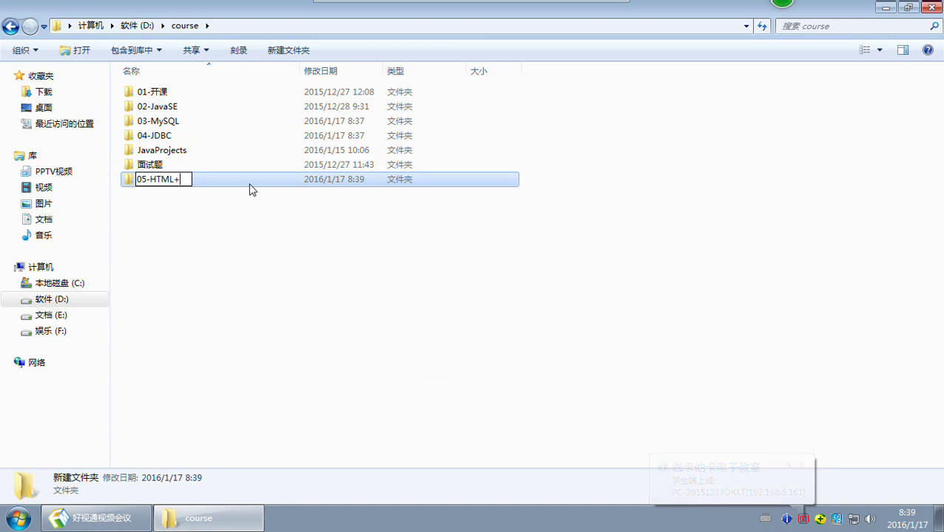
{"action": "key", "text": "BackSpace"}
{"action": "type", "text": "_css"}
{"action": "key", "text": "BackSpace"}
{"action": "key", "text": "BackSpace"}
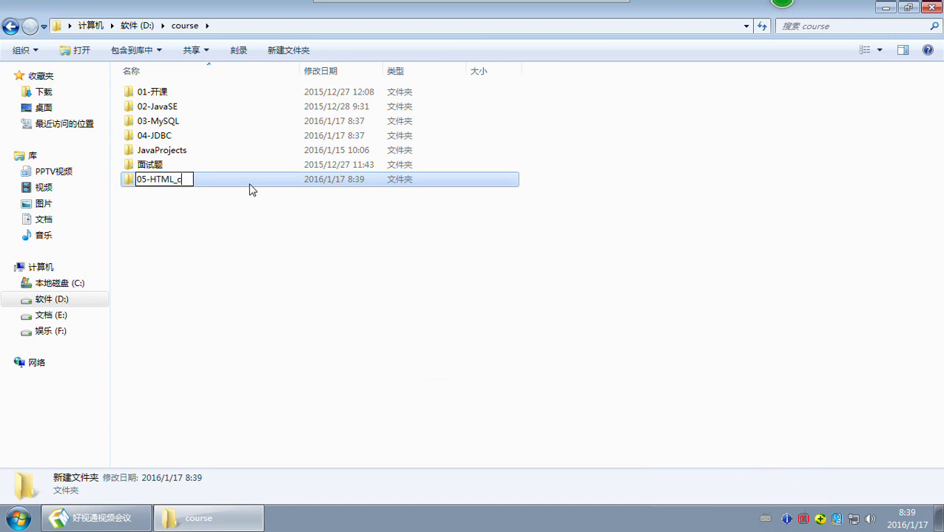
{"action": "key", "text": "BackSpace"}
{"action": "type", "text": "CSS_JavaScript"}
{"action": "key", "text": "Return"}
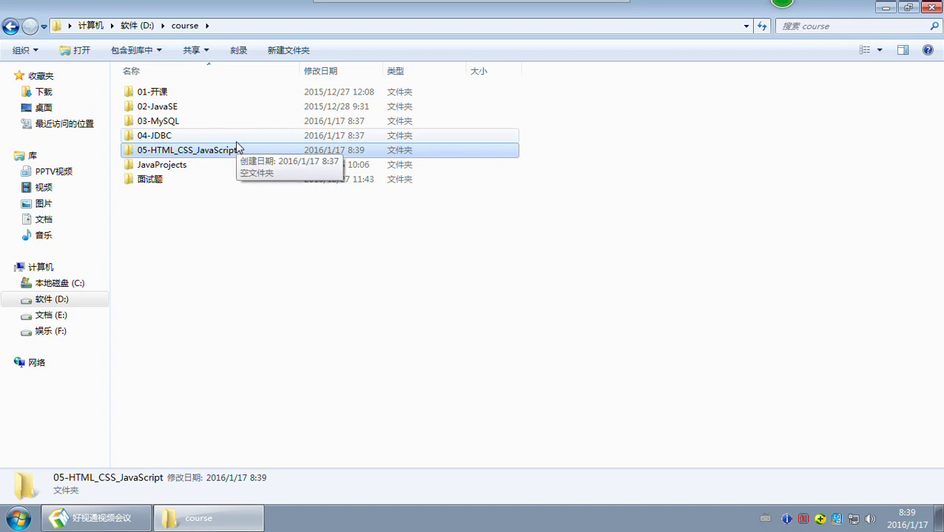
Create a new folder named 06-Servlet_Jsp inside the course folder and leave nothing selected
{"action": "right_click", "coordinate": [270, 303]}
{"action": "mouse_move", "coordinate": [340, 445]}
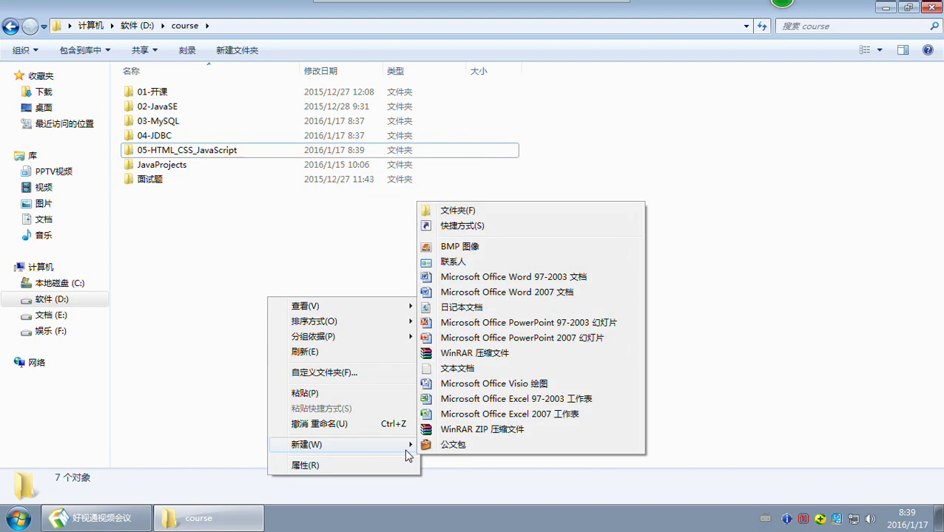
{"action": "left_click", "coordinate": [465, 213]}
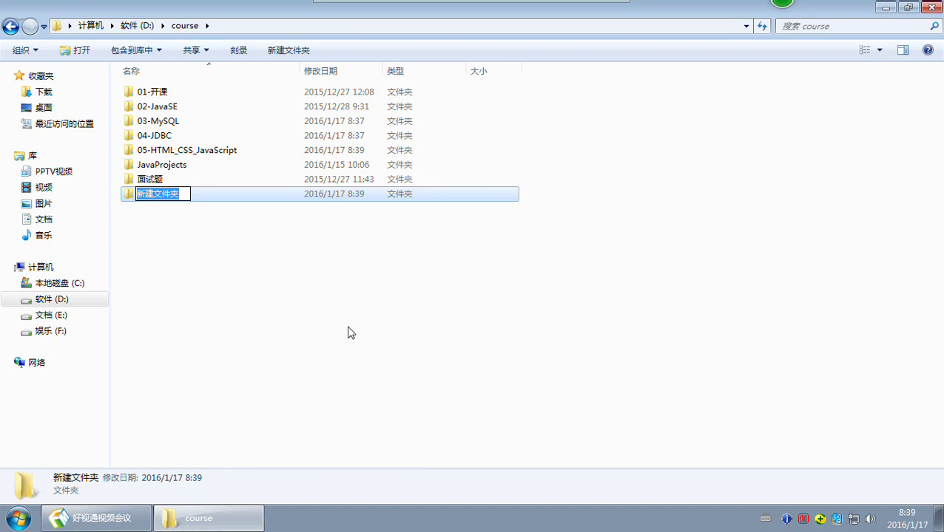
{"action": "type", "text": "06-"}
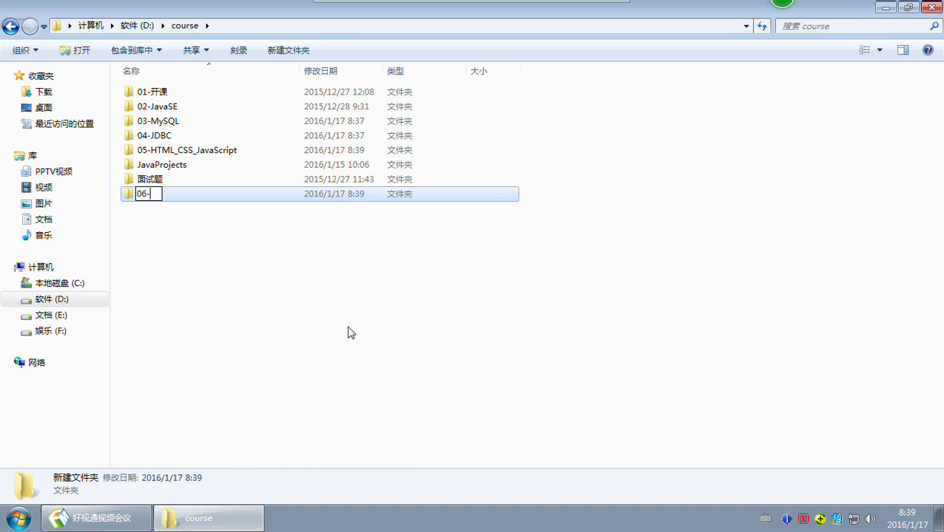
{"action": "type", "text": "Servlet_Jsp"}
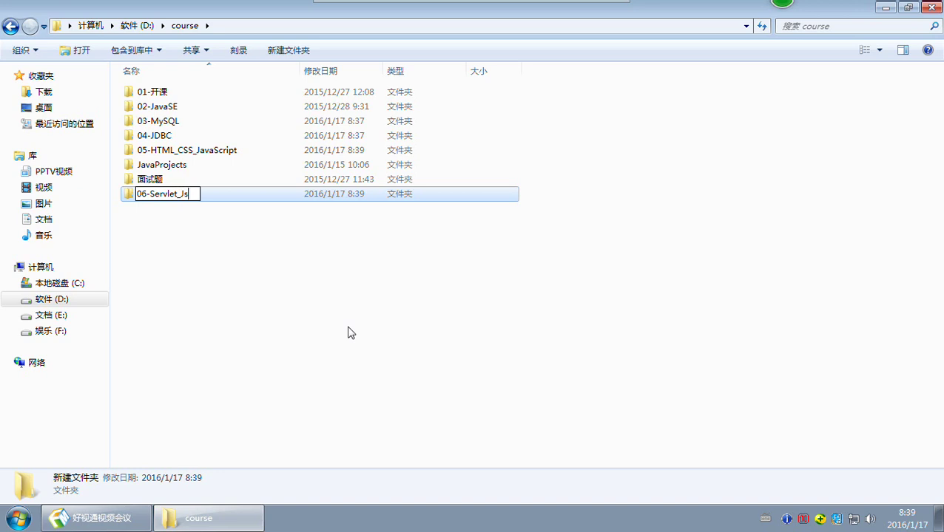
{"action": "key", "text": "Return"}
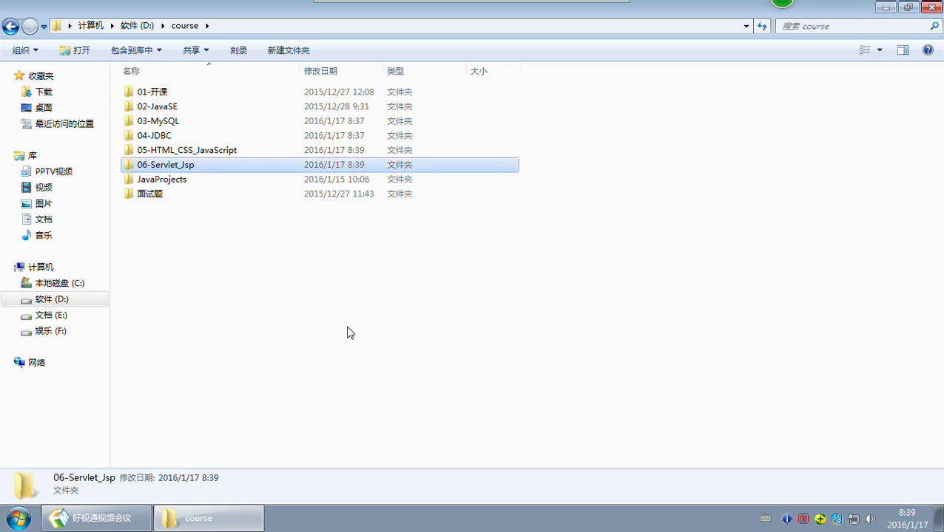
{"action": "left_click", "coordinate": [343, 333]}
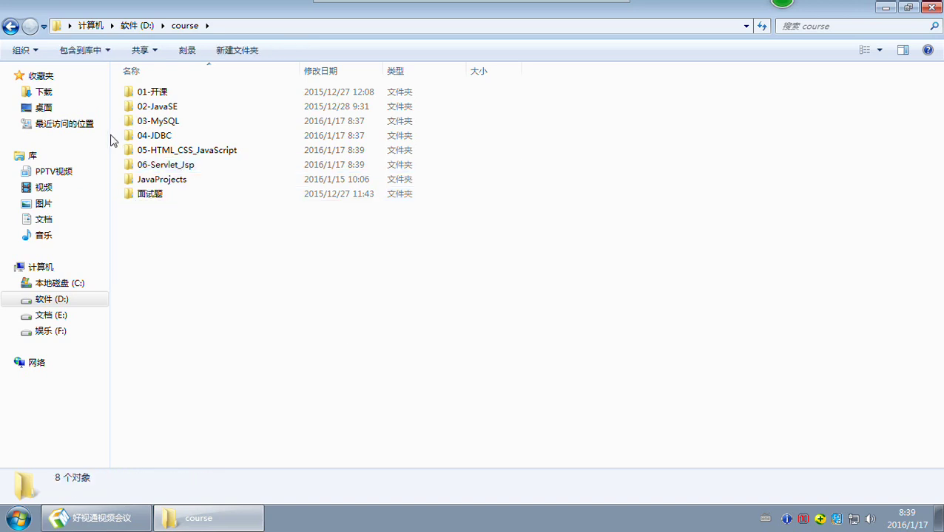
Select the four consecutive folders from 03-MySQL through 06-Servlet_Jsp
{"action": "left_click", "coordinate": [181, 168]}
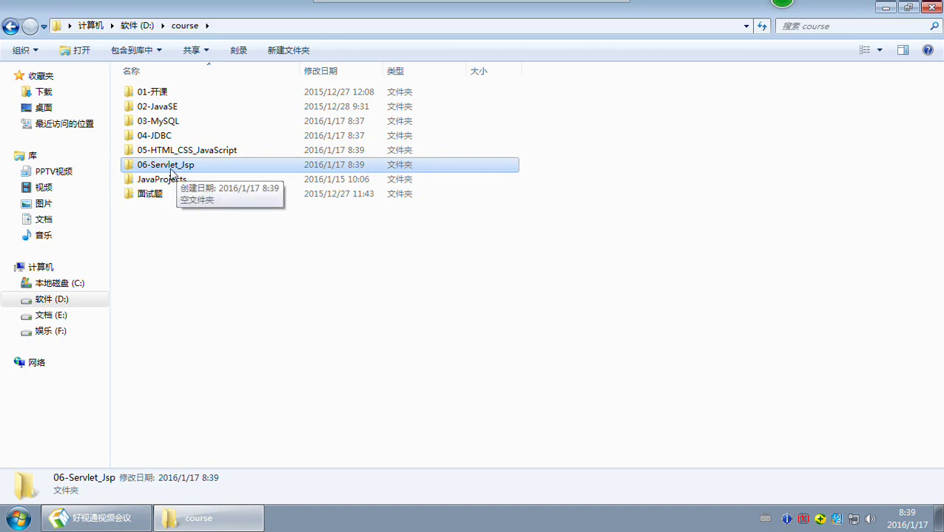
{"action": "left_click", "coordinate": [159, 121], "text": "shift"}
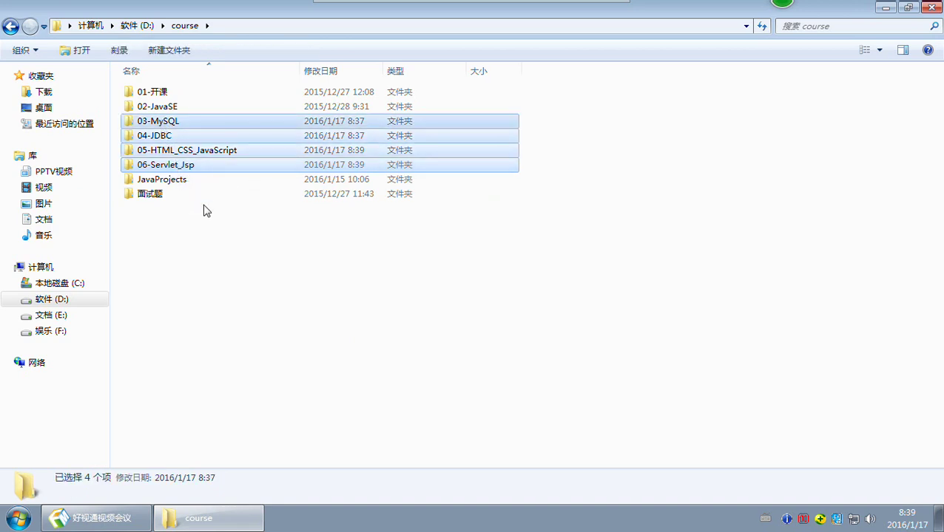
Copy the four folders 03-MySQL through 06-Servlet_Jsp into the JavaProjects folder
{"action": "left_click", "coordinate": [180, 183]}
{"action": "double_click", "coordinate": [179, 182]}
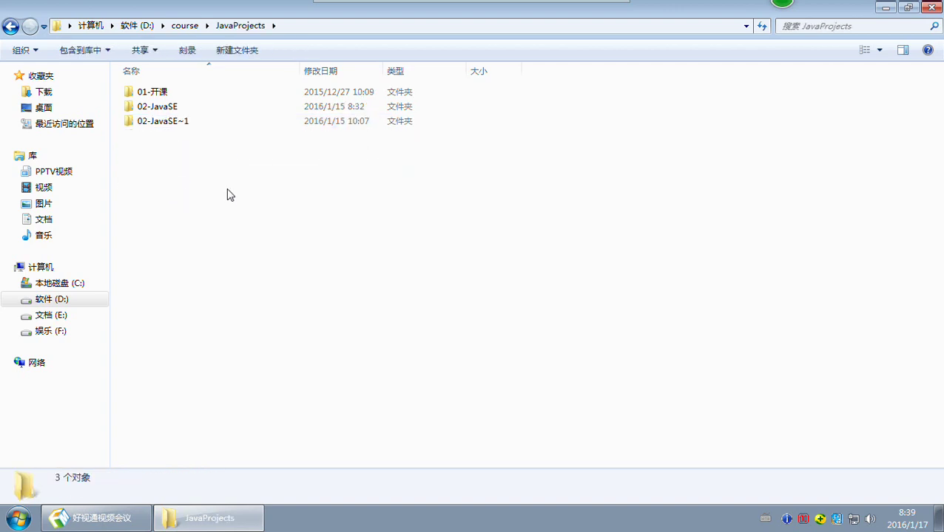
{"action": "right_click", "coordinate": [225, 188]}
{"action": "left_click", "coordinate": [173, 249]}
{"action": "key", "text": "ctrl+v"}
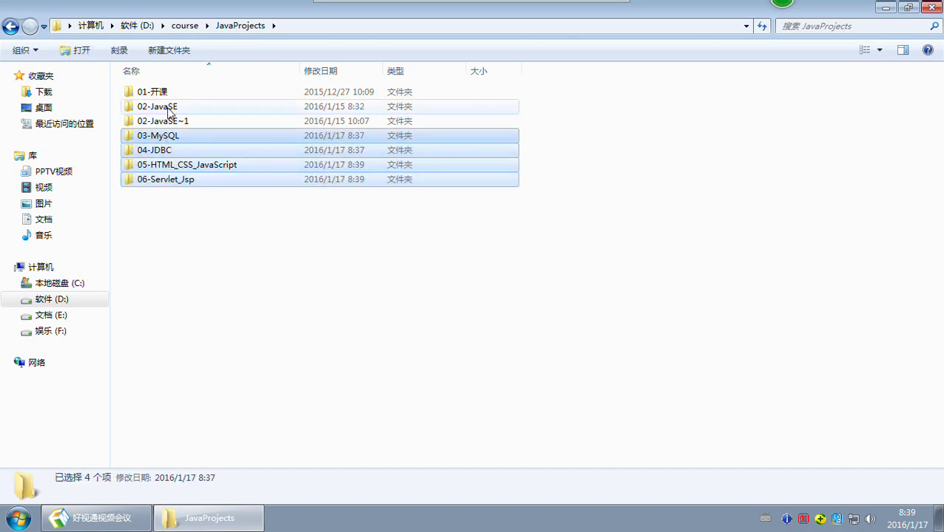
Compare the folders 03-MySQL through 06-Servlet_Jsp in course with their copies in JavaProjects, ending in the course folder with nothing selected
{"action": "left_click", "coordinate": [184, 25]}
{"action": "left_click", "coordinate": [162, 121]}
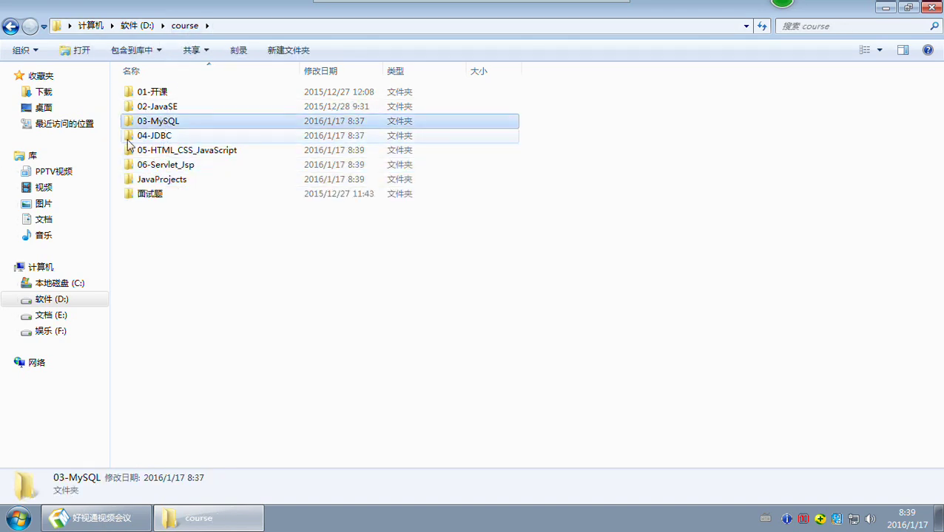
{"action": "key", "text": "Down"}
{"action": "key", "text": "Down"}
{"action": "key", "text": "Down"}
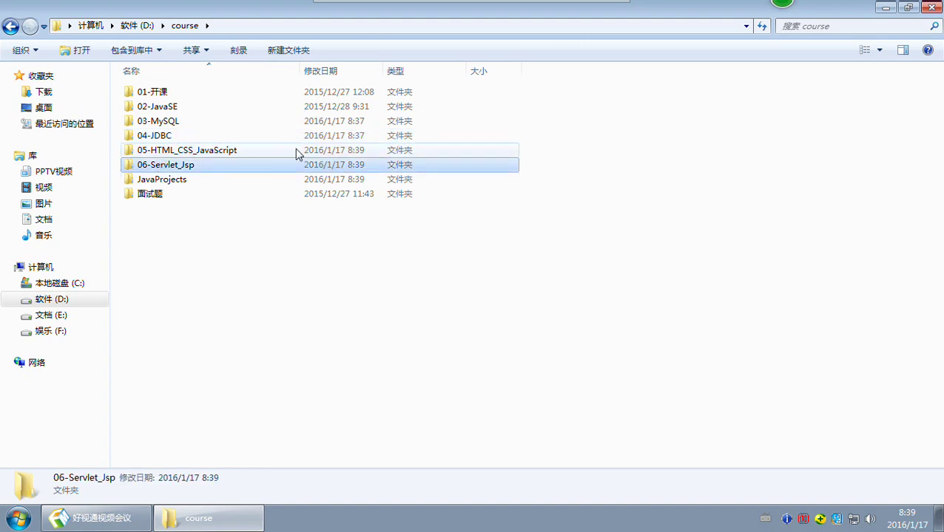
{"action": "double_click", "coordinate": [222, 180]}
{"action": "left_click_drag", "start_coordinate": [224, 216], "coordinate": [150, 141]}
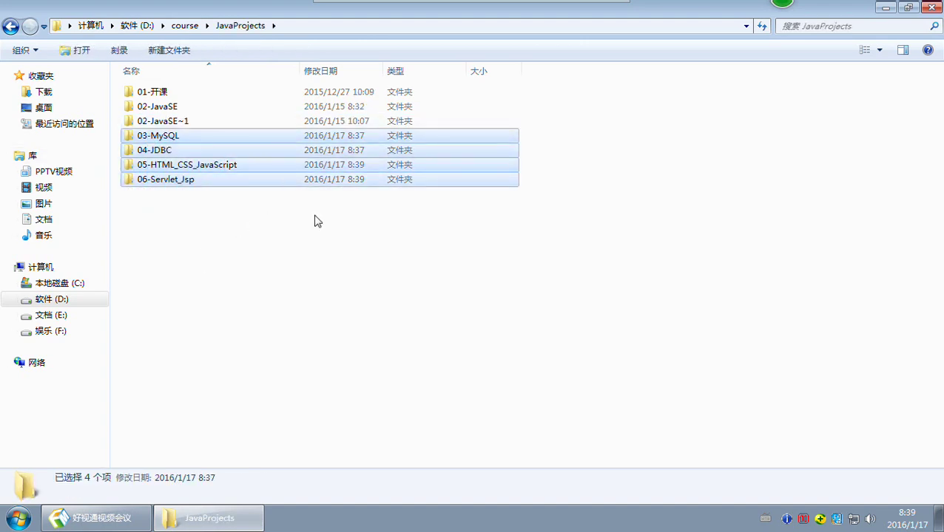
{"action": "left_click", "coordinate": [188, 281]}
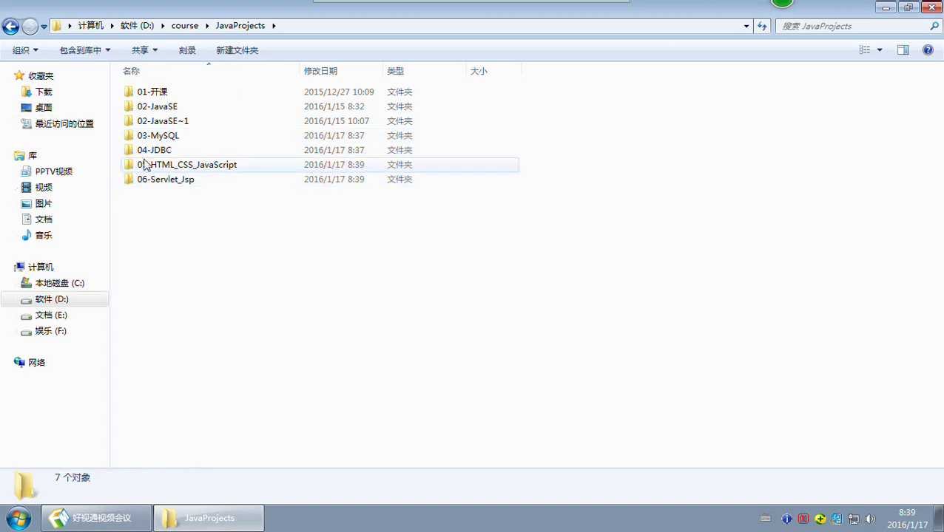
{"action": "key", "text": "BackSpace"}
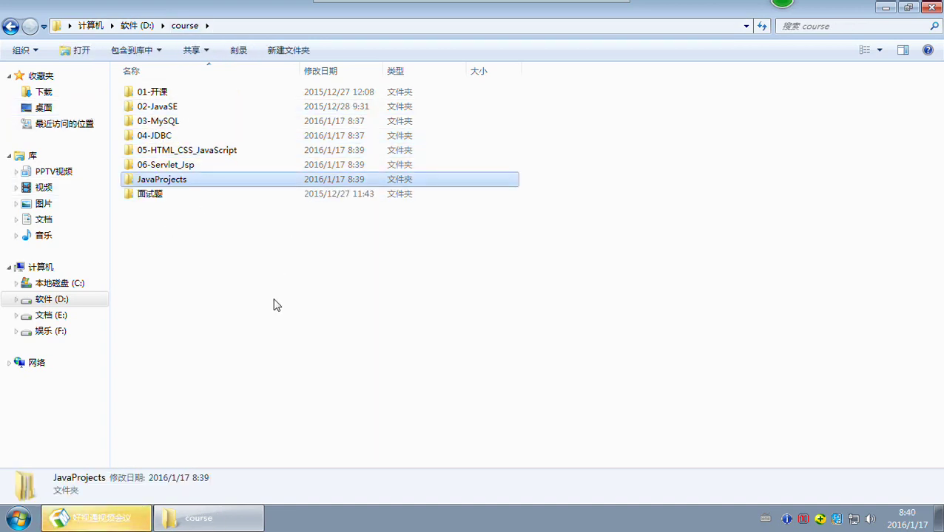
{"action": "left_click", "coordinate": [274, 305]}
Switch to the 好视通视频会议 meeting window and check the chat messages and the participant list
{"action": "left_click", "coordinate": [207, 518]}
{"action": "left_click", "coordinate": [96, 517]}
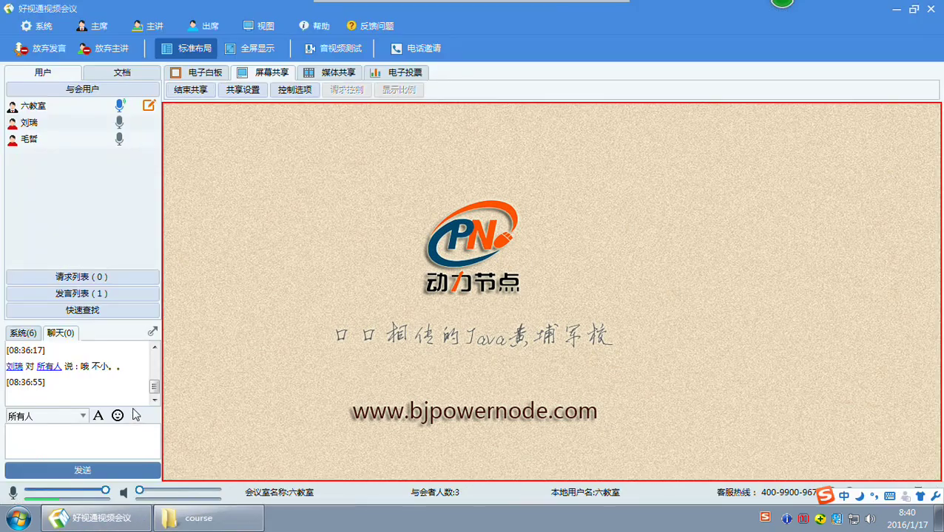
{"action": "left_click_drag", "start_coordinate": [89, 368], "coordinate": [118, 376]}
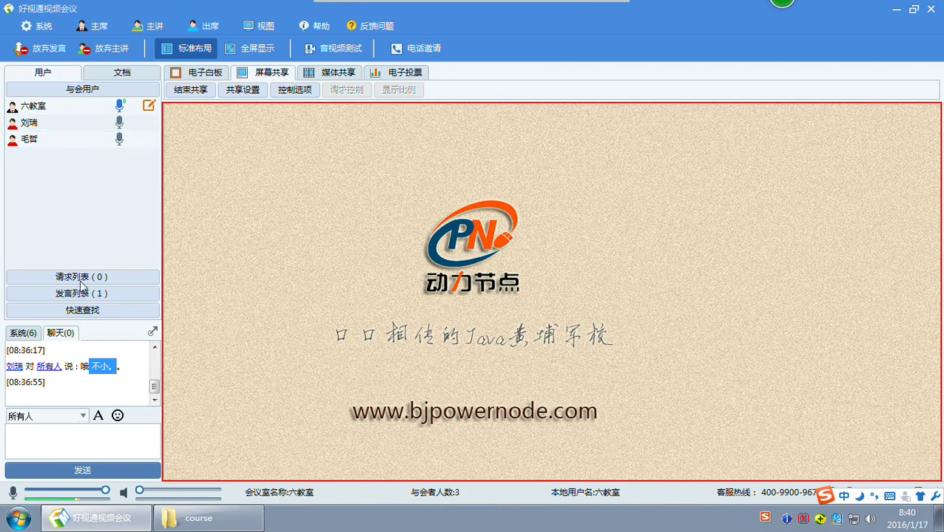
{"action": "left_click", "coordinate": [99, 389]}
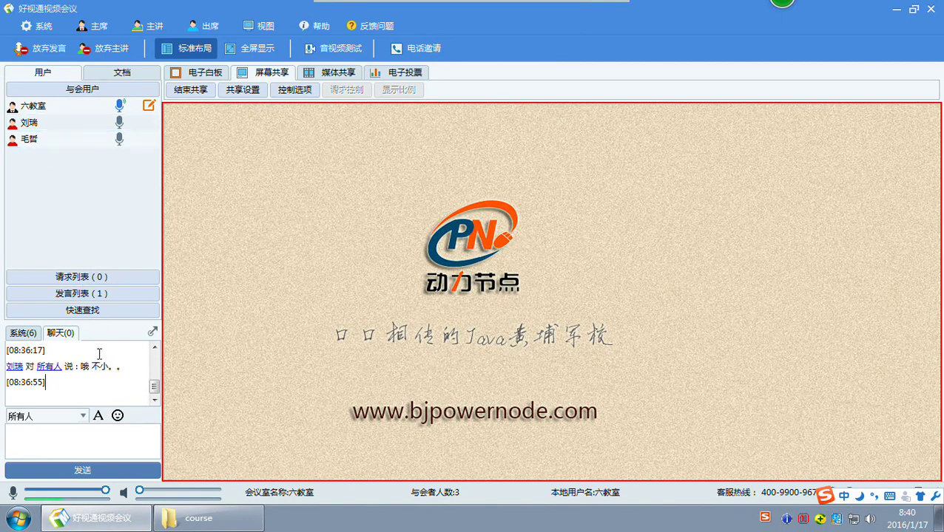
{"action": "left_click", "coordinate": [63, 148]}
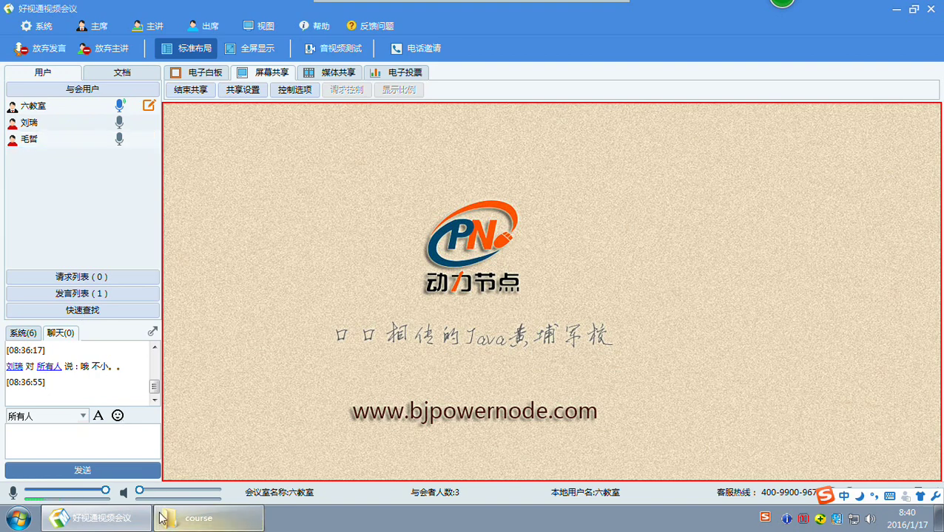
{"action": "mouse_move", "coordinate": [179, 525]}
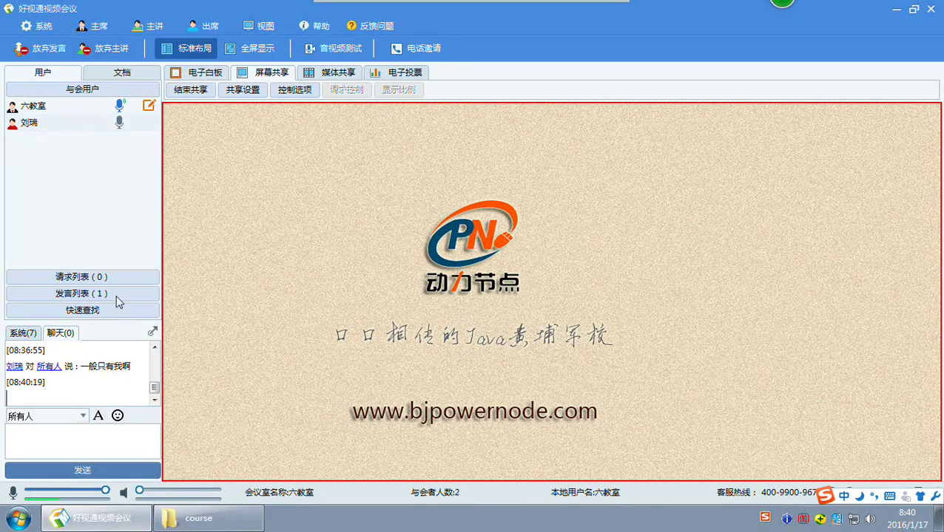
{"action": "left_click", "coordinate": [108, 518]}
Move bjpowernode.sql and MySQL培训日志.doc from the desktop into the 03-MySQL folder inside course
{"action": "left_click", "coordinate": [198, 521]}
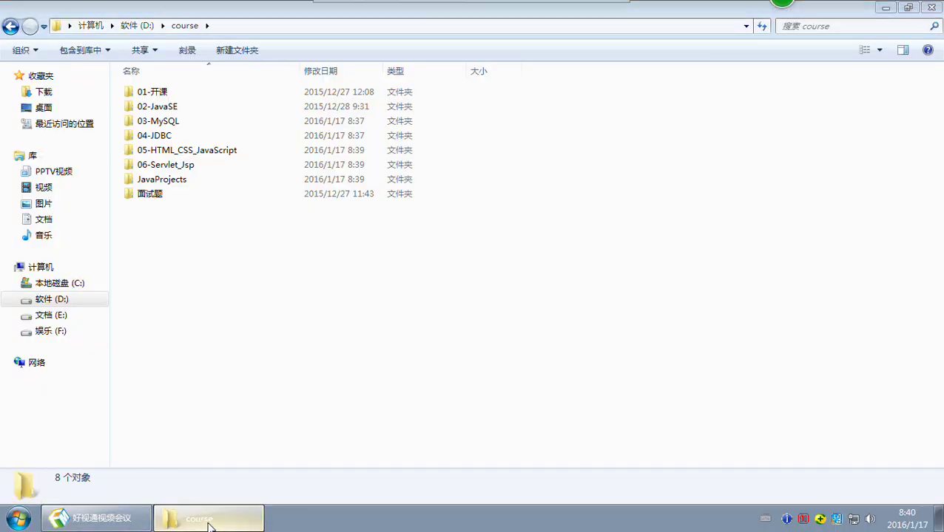
{"action": "left_click", "coordinate": [198, 521]}
{"action": "left_click_drag", "start_coordinate": [136, 65], "coordinate": [187, 216]}
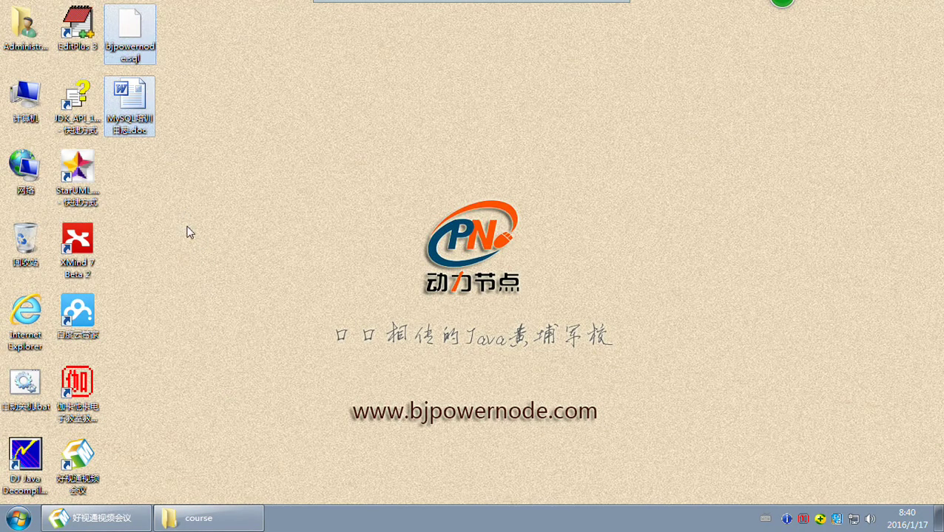
{"action": "key", "text": "ctrl+x"}
{"action": "left_click", "coordinate": [198, 521]}
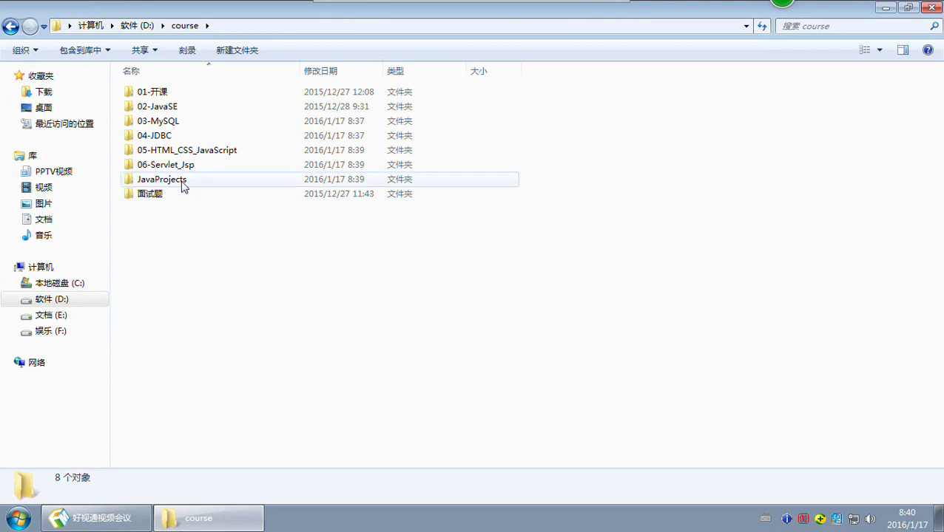
{"action": "double_click", "coordinate": [179, 122]}
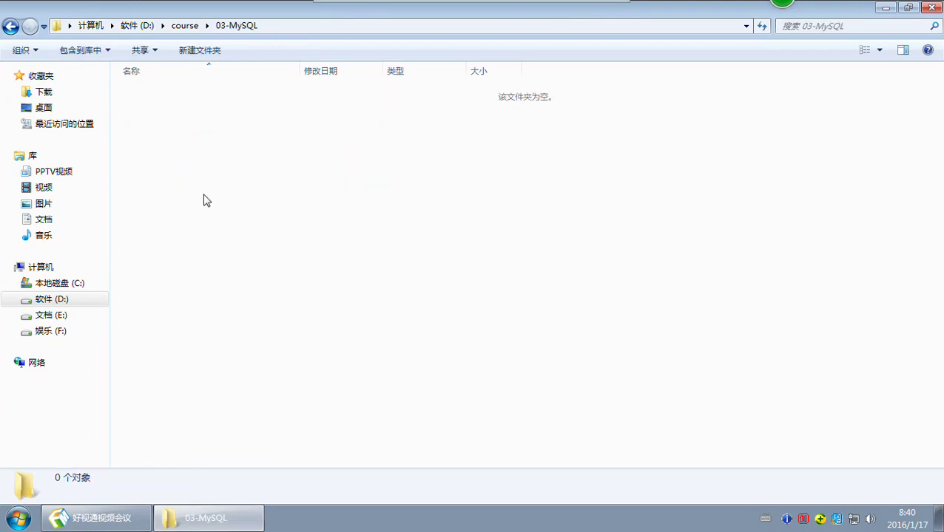
{"action": "key", "text": "ctrl+v"}
Go up to the course folder, reopen 03-MySQL and open MySQL培训日志.doc in Word
{"action": "left_click", "coordinate": [186, 26]}
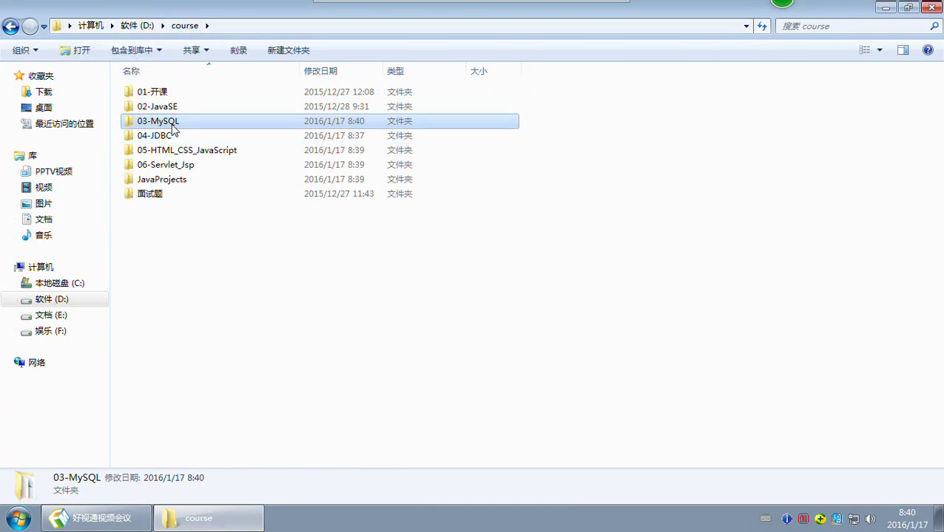
{"action": "double_click", "coordinate": [156, 121]}
{"action": "left_click", "coordinate": [182, 95]}
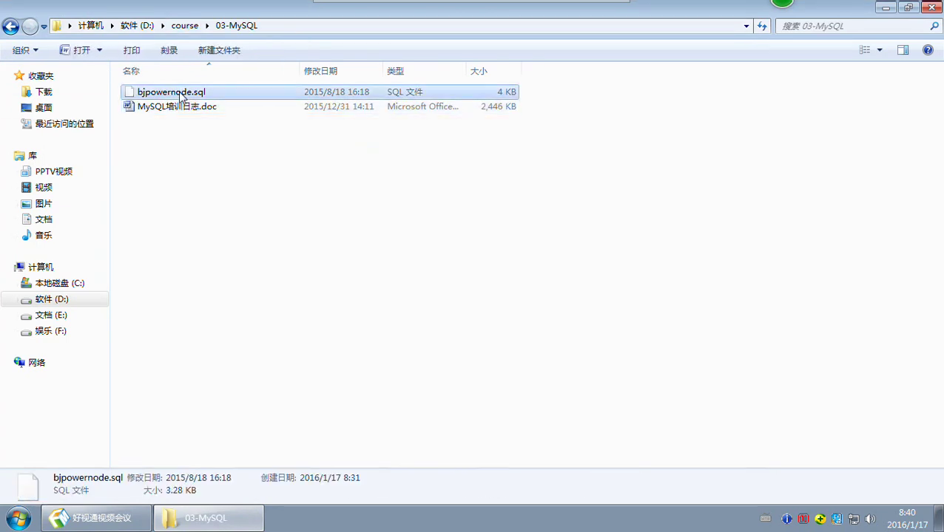
{"action": "left_click", "coordinate": [185, 137]}
{"action": "left_click", "coordinate": [180, 113]}
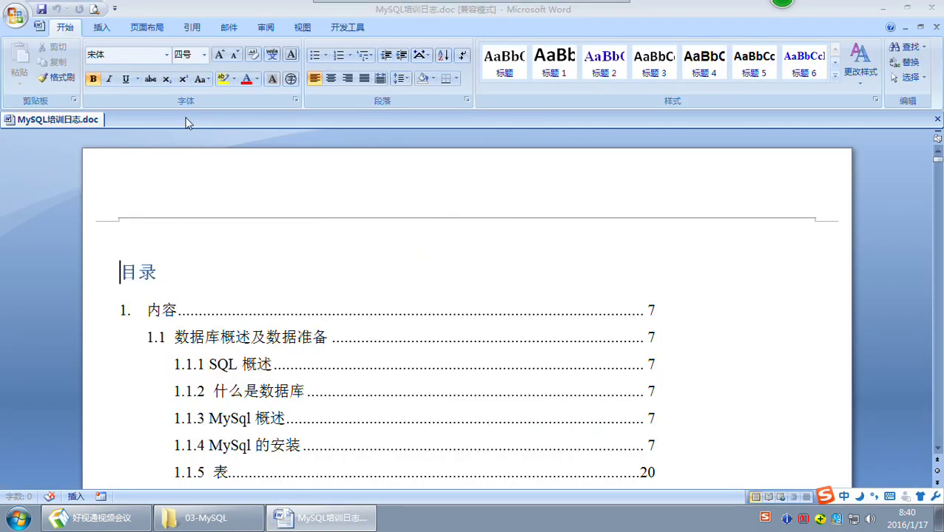
Show the document map (文档结构图) beside the document and make its pane narrower
{"action": "left_click", "coordinate": [302, 27]}
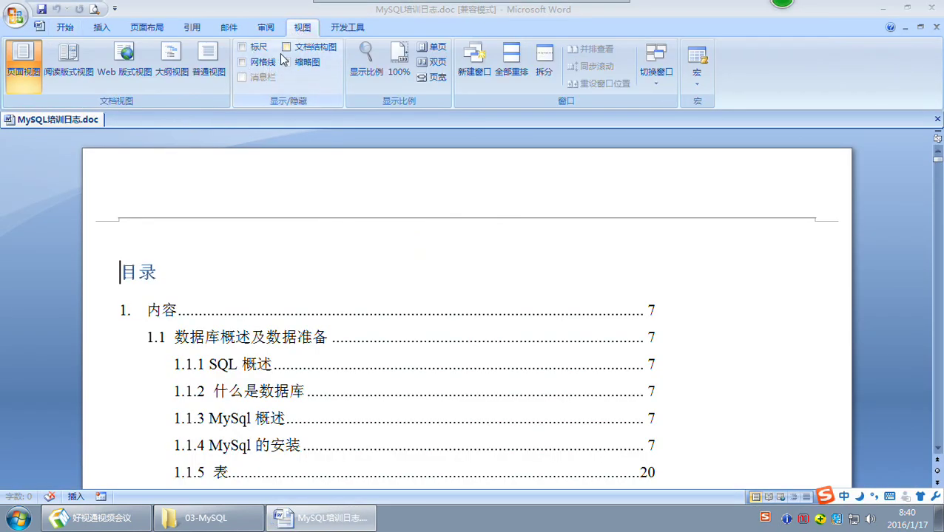
{"action": "left_click", "coordinate": [286, 47]}
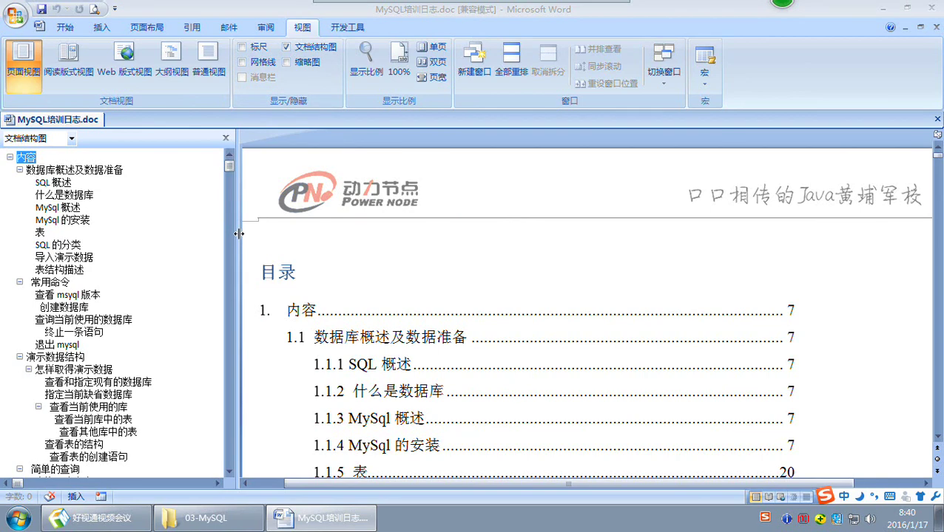
{"action": "left_click_drag", "start_coordinate": [236, 235], "coordinate": [210, 234]}
Collapse the five subtopics under 内容 in the document map, from 数据库概述及数据准备 through 条件查询
{"action": "left_click", "coordinate": [20, 281]}
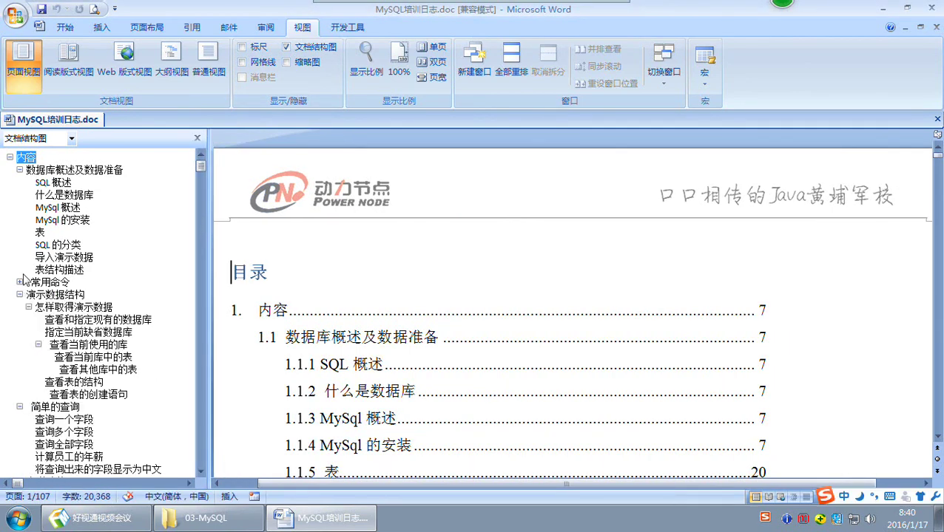
{"action": "left_click", "coordinate": [19, 170]}
{"action": "left_click", "coordinate": [19, 195]}
{"action": "left_click", "coordinate": [19, 207]}
{"action": "left_click", "coordinate": [20, 219]}
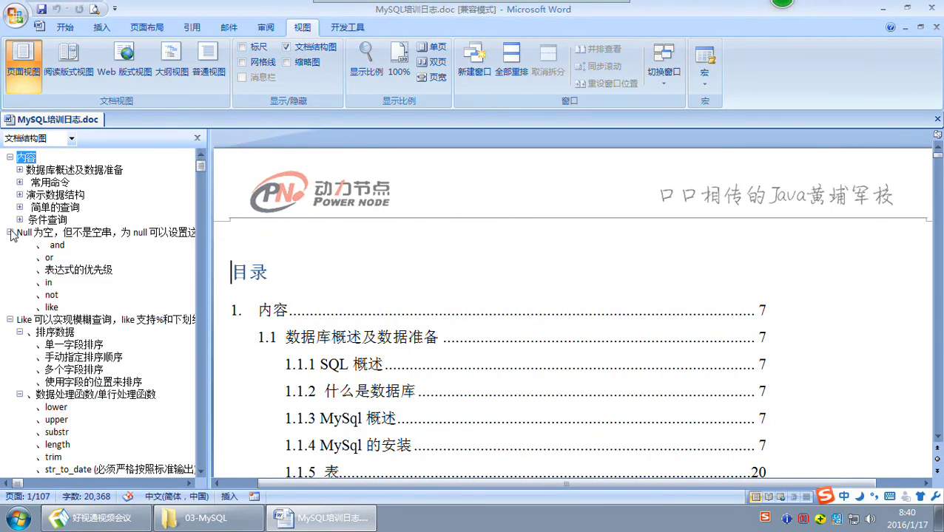
Collapse the expanded main headings in the document map from the Null heading through NO INT, and look over the remaining headings
{"action": "left_click", "coordinate": [10, 232]}
{"action": "left_click", "coordinate": [10, 245]}
{"action": "left_click", "coordinate": [18, 257]}
{"action": "left_click", "coordinate": [10, 258]}
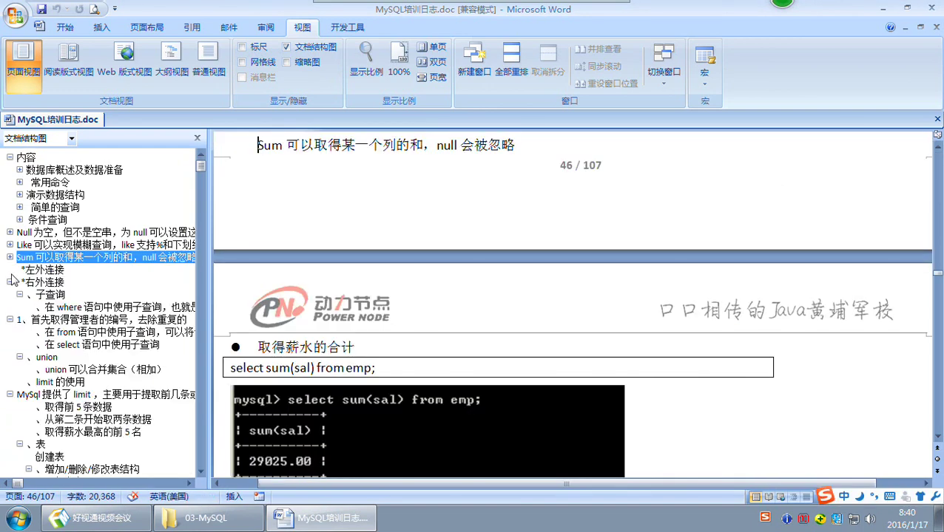
{"action": "left_click", "coordinate": [10, 281]}
{"action": "left_click", "coordinate": [10, 294]}
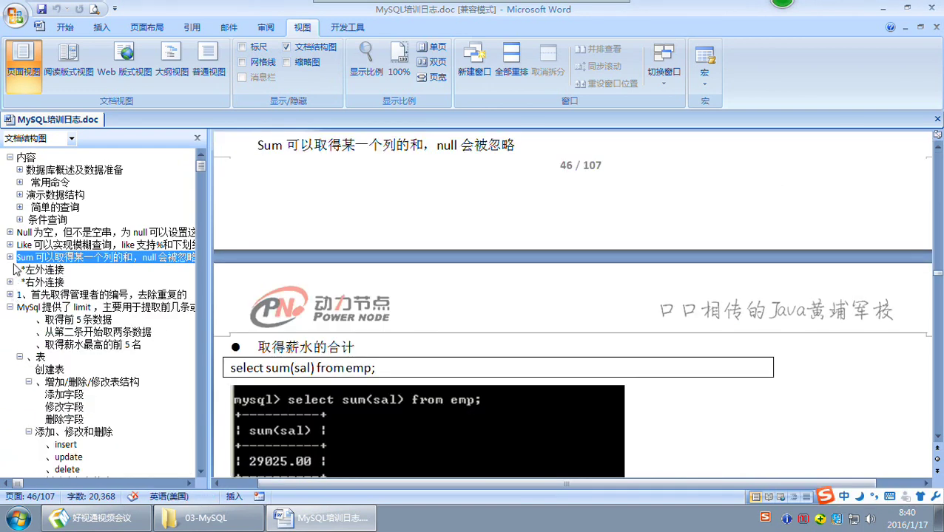
{"action": "left_click", "coordinate": [18, 307]}
{"action": "left_click", "coordinate": [9, 307]}
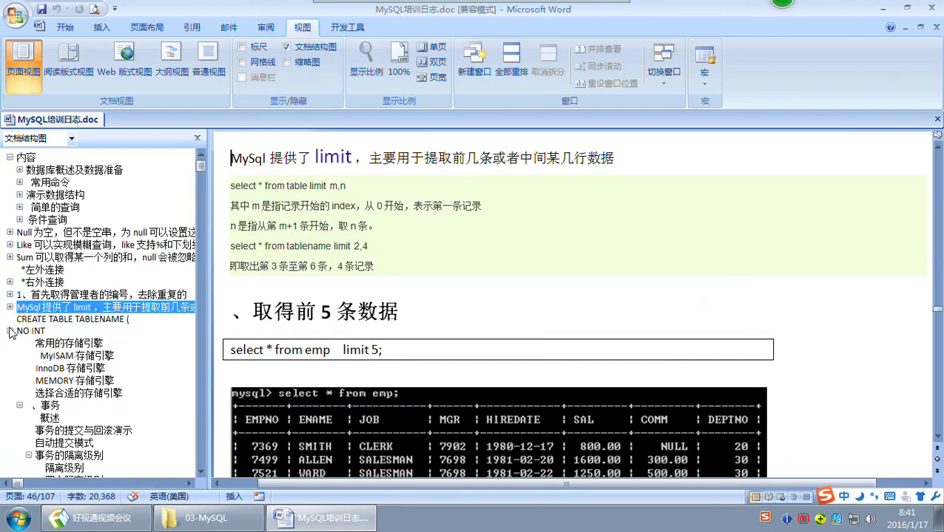
{"action": "left_click", "coordinate": [9, 330]}
{"action": "scroll", "coordinate": [33, 393], "scroll_direction": "down", "scroll_amount": 4}
{"action": "scroll", "coordinate": [33, 394], "scroll_direction": "up", "scroll_amount": 4}
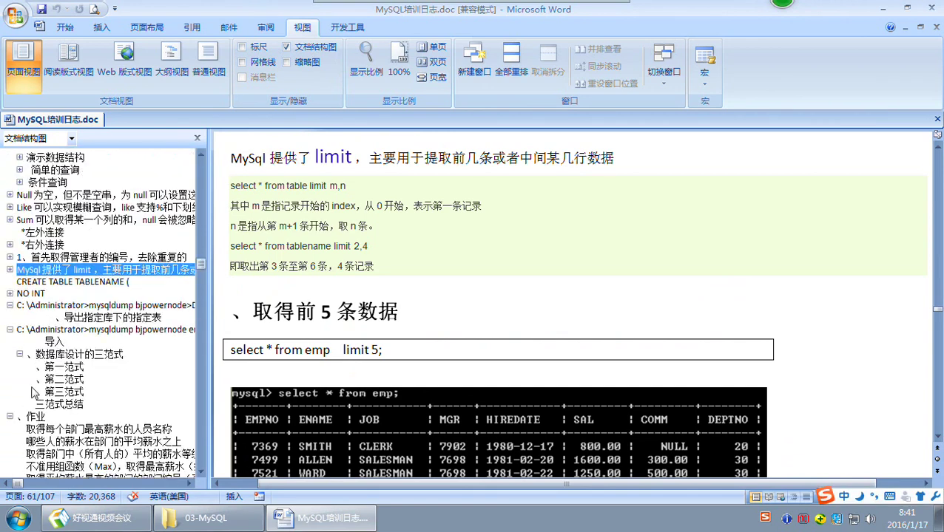
Expand 数据库概述及数据准备 in the document map, view its 什么是数据库 section, and switch back to the 03-MySQL folder window
{"action": "left_click", "coordinate": [44, 170]}
{"action": "left_click", "coordinate": [19, 169]}
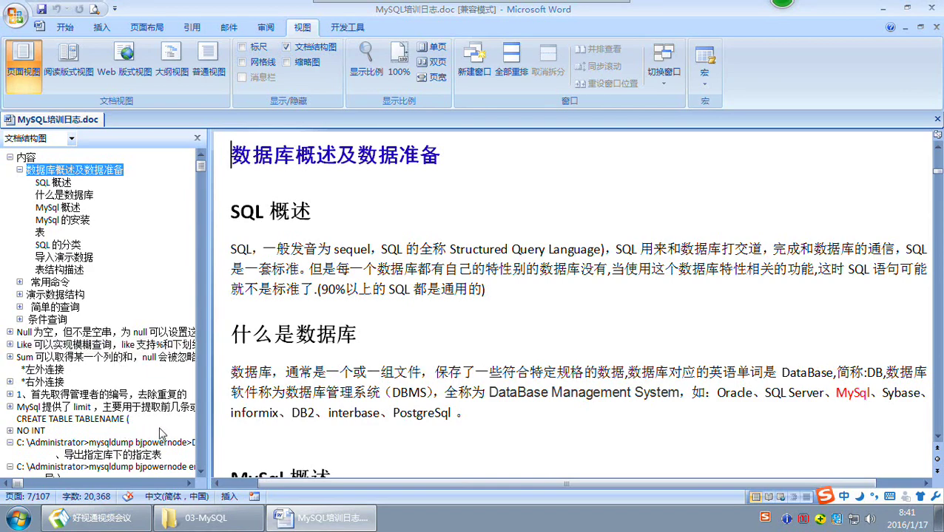
{"action": "left_click", "coordinate": [395, 338]}
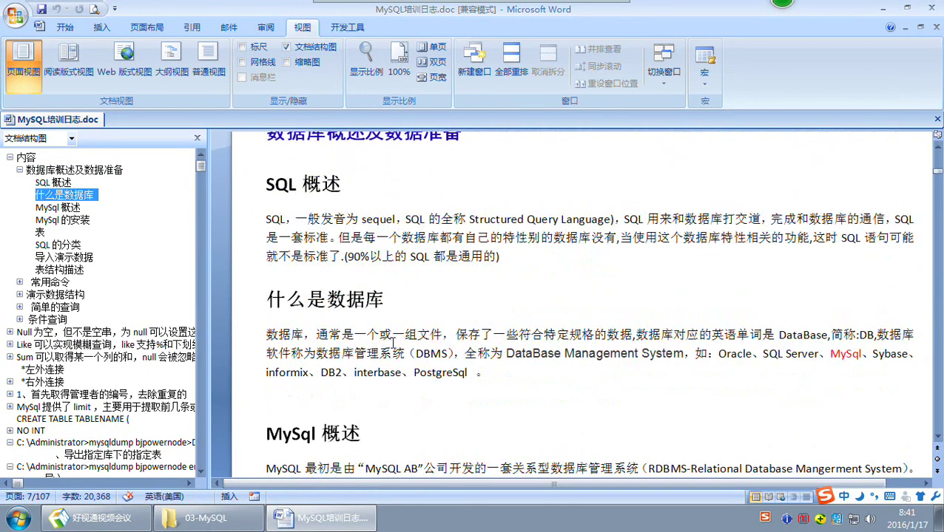
{"action": "left_click", "coordinate": [319, 517]}
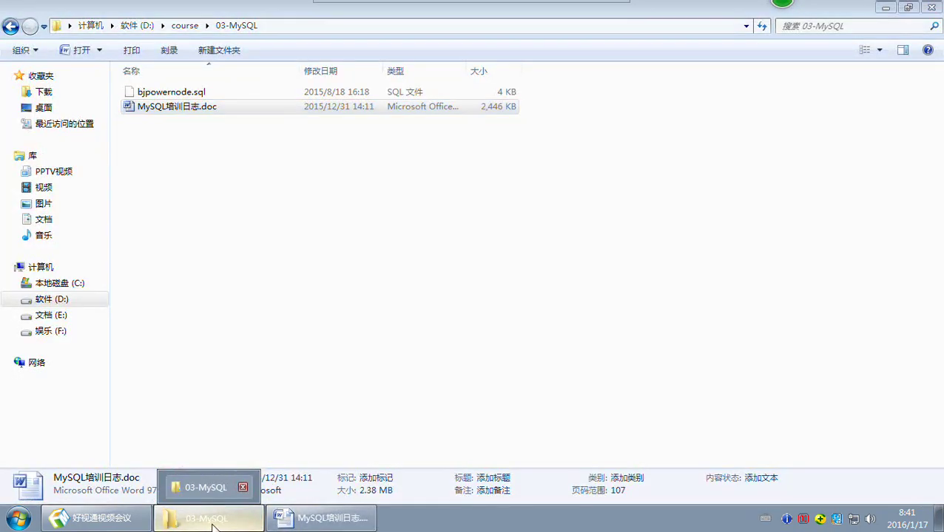